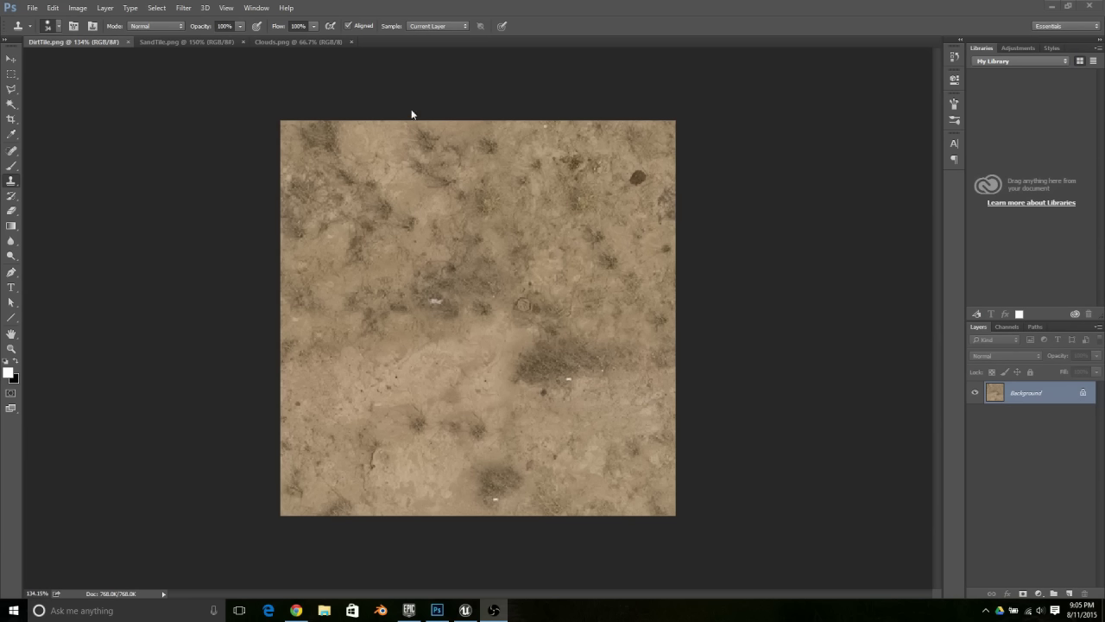
Compare the DirtTile.png, SandTile.png and Clouds.png textures, ending on the black-and-white Clouds.png.
{"action": "left_click", "coordinate": [170, 42]}
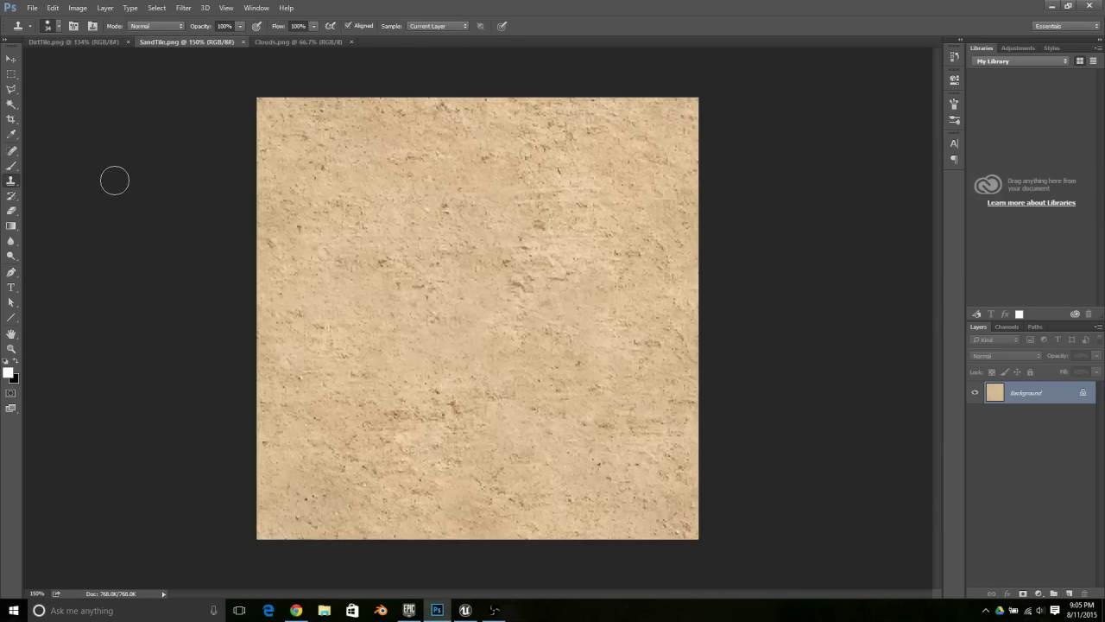
{"action": "left_click", "coordinate": [304, 42]}
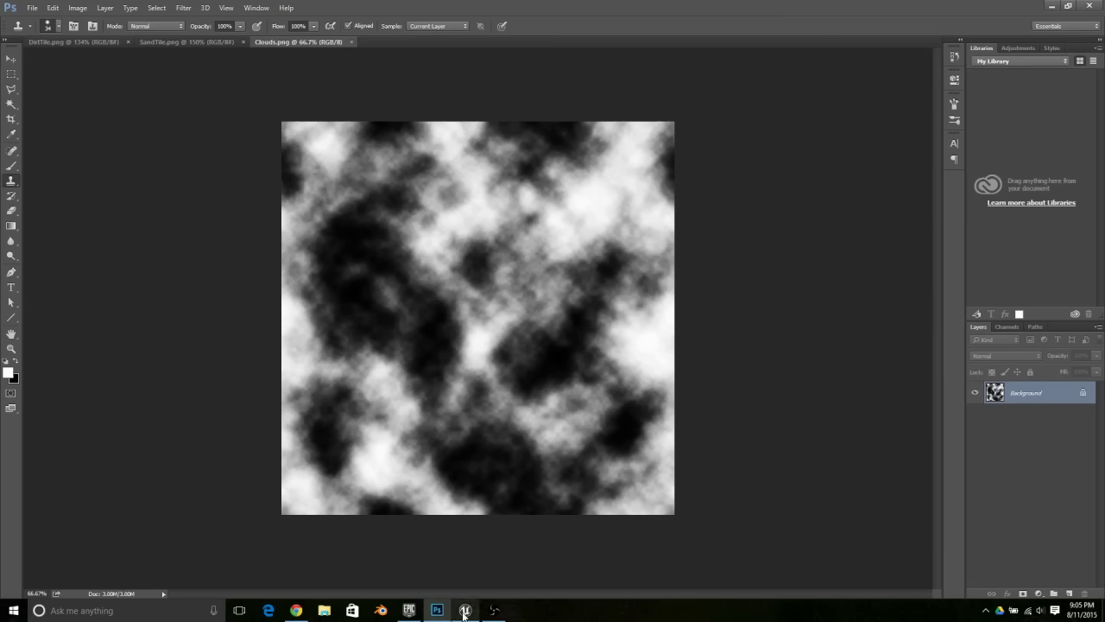
{"action": "left_click", "coordinate": [92, 40]}
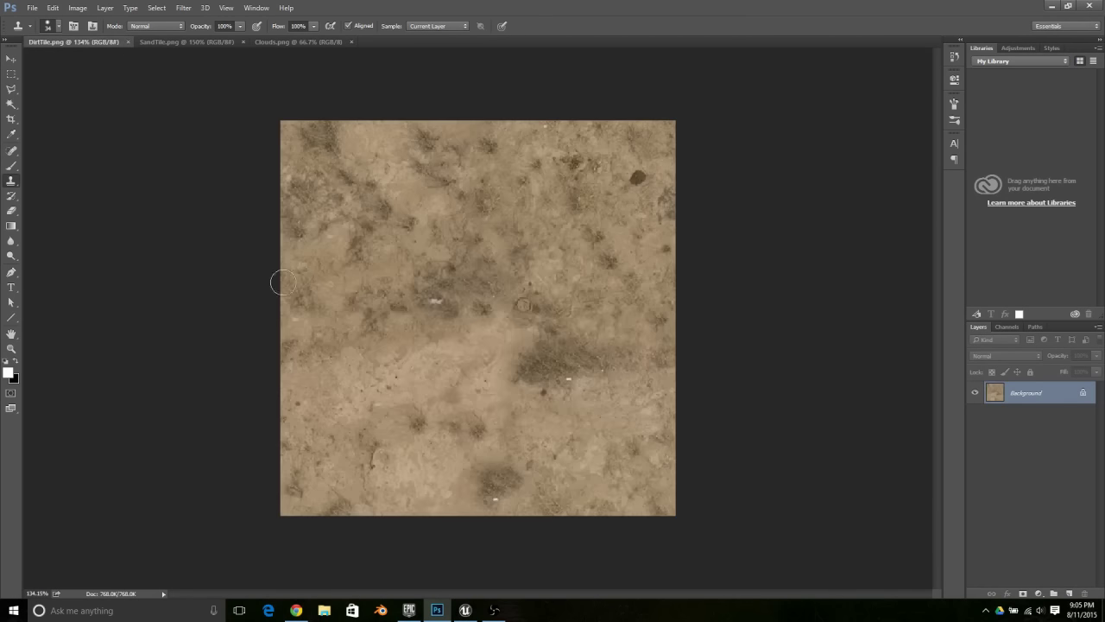
{"action": "left_click", "coordinate": [183, 41]}
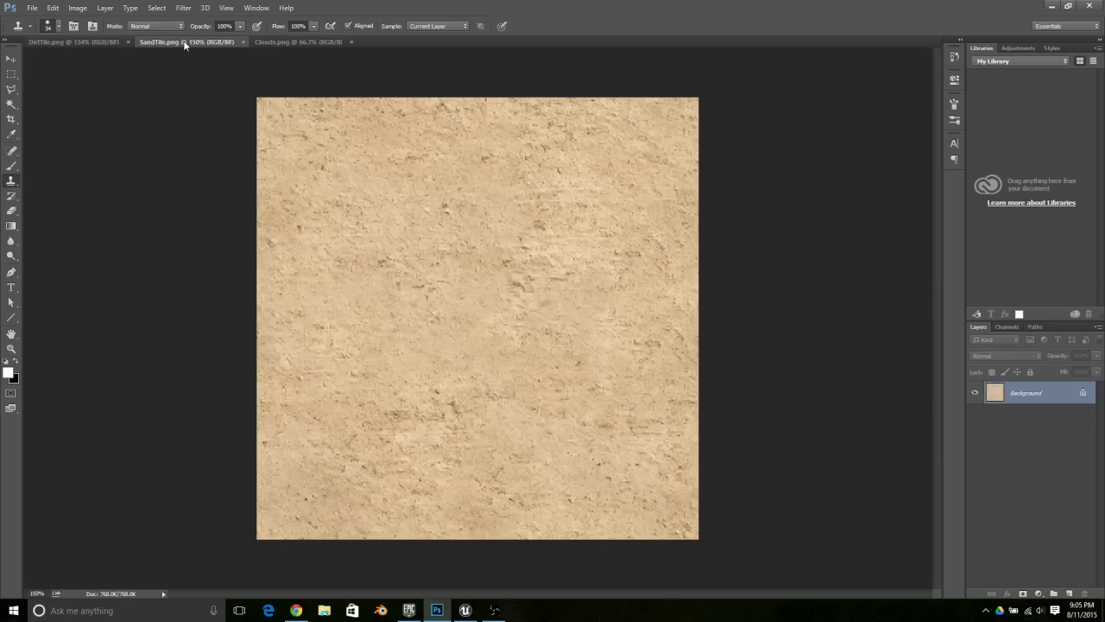
{"action": "left_click", "coordinate": [103, 42]}
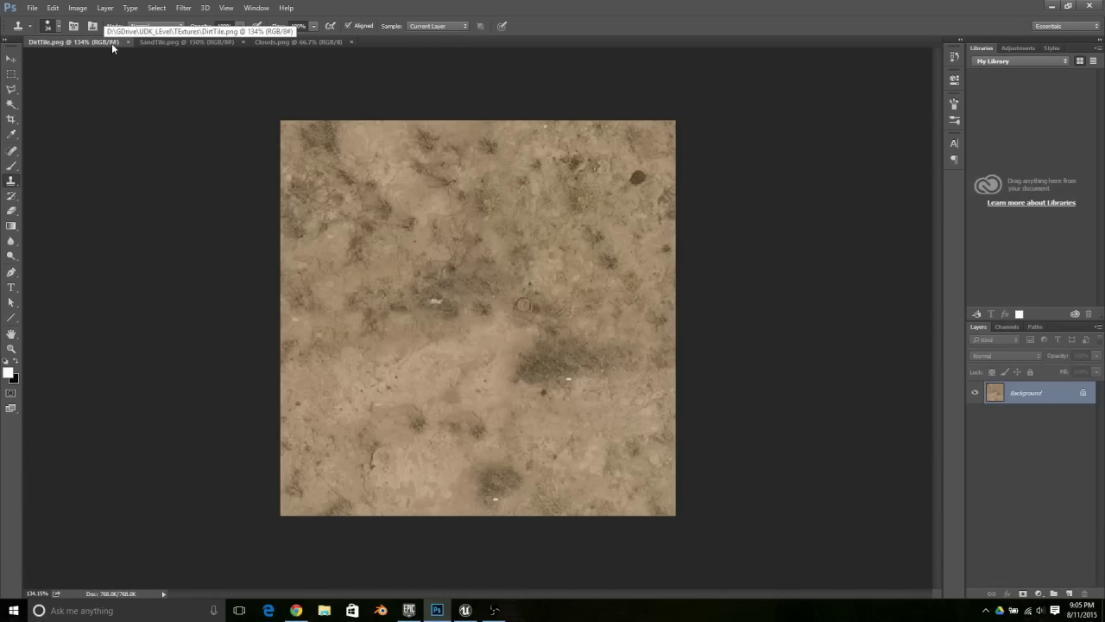
{"action": "left_click", "coordinate": [173, 41]}
{"action": "left_click", "coordinate": [300, 40]}
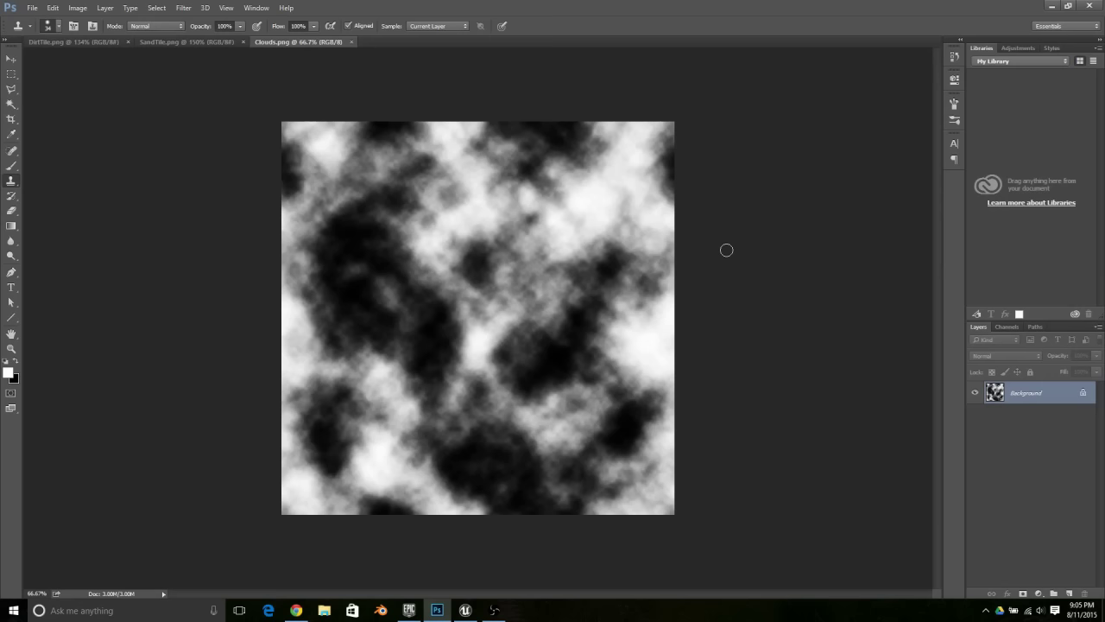
Look at the Filter > Render > Clouds filter without applying it, then switch to Unreal Editor.
{"action": "left_click", "coordinate": [183, 7]}
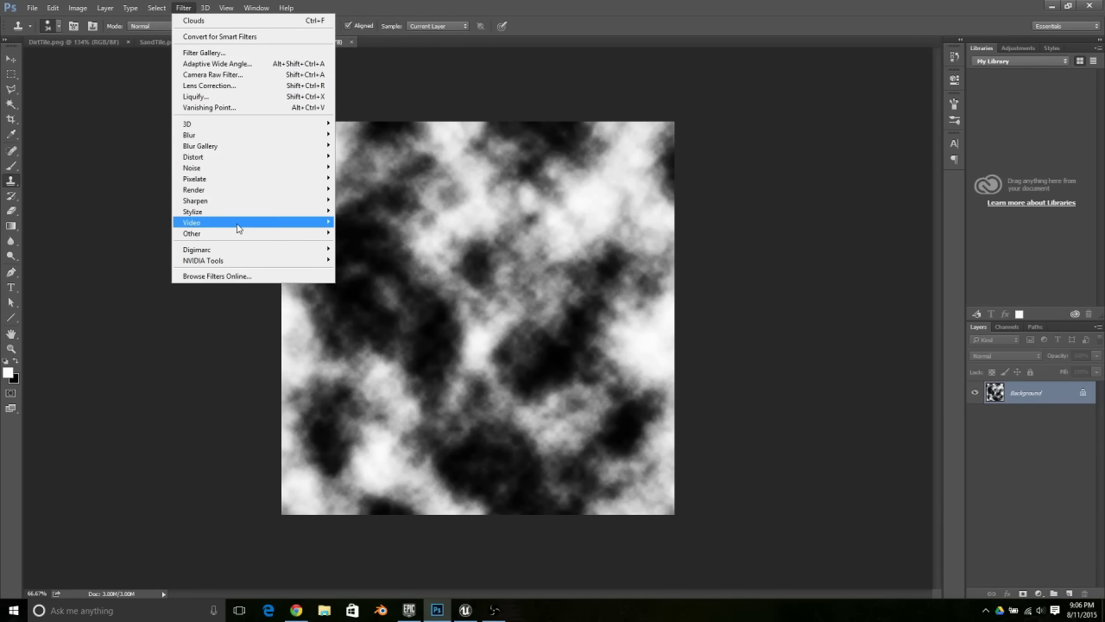
{"action": "mouse_move", "coordinate": [235, 192]}
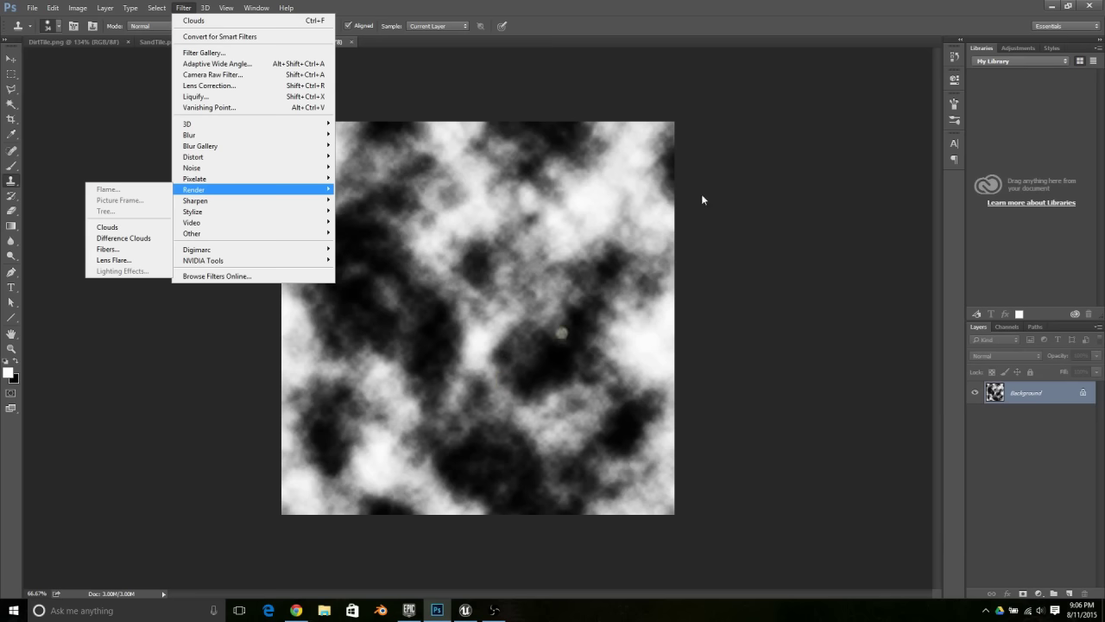
{"action": "left_click", "coordinate": [728, 101]}
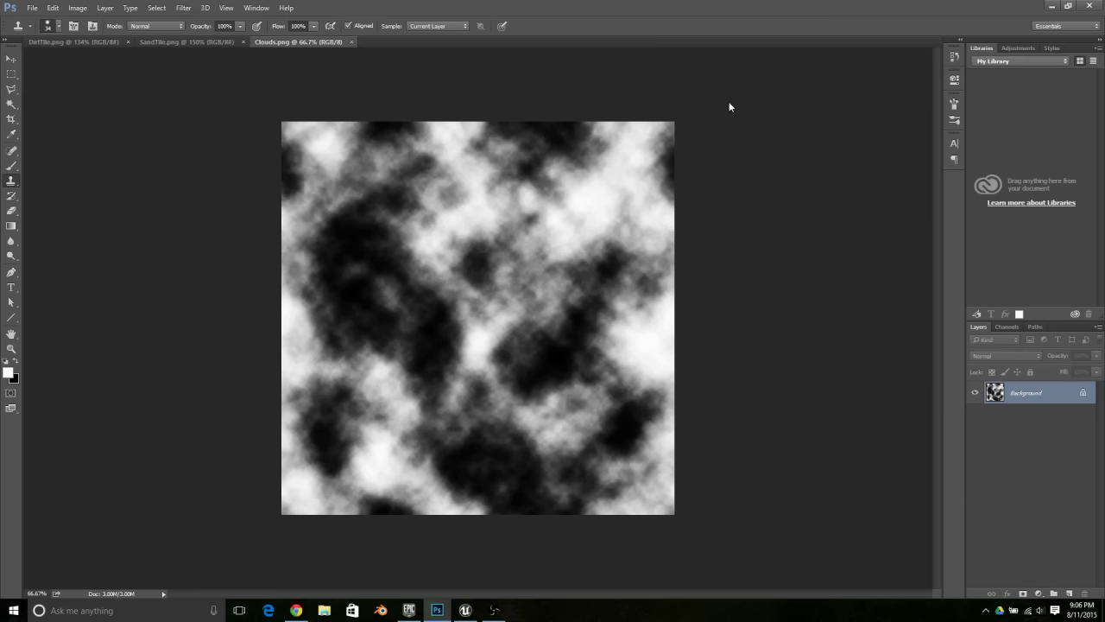
{"action": "left_click", "coordinate": [465, 610]}
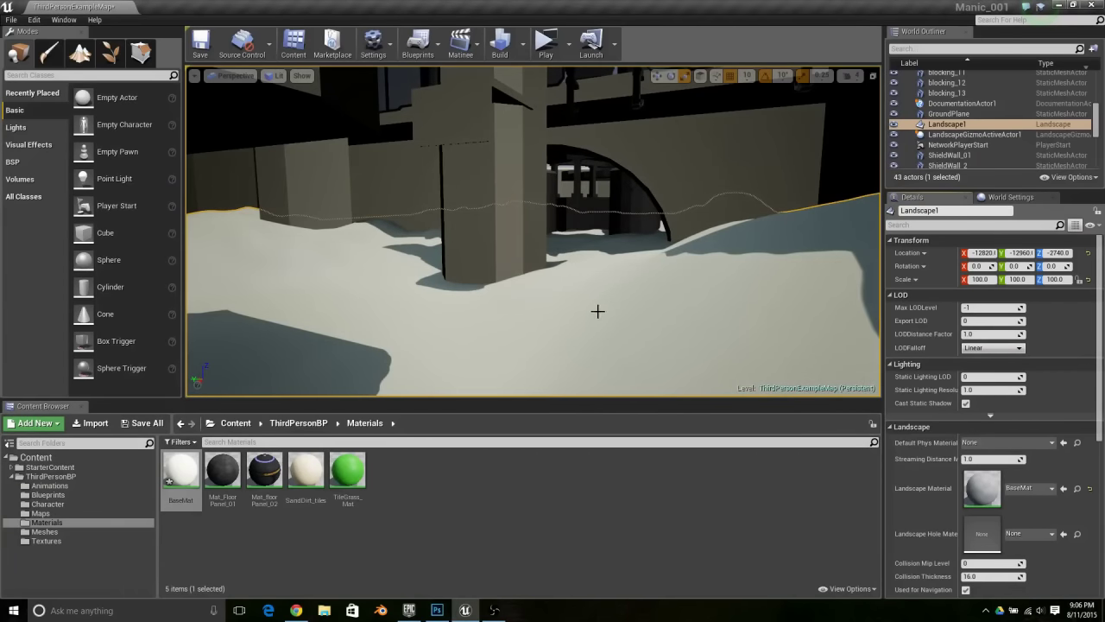
Look over the Textures folder, then create a material named TerrainTiles in ThirdPersonBP Materials.
{"action": "left_click", "coordinate": [66, 541]}
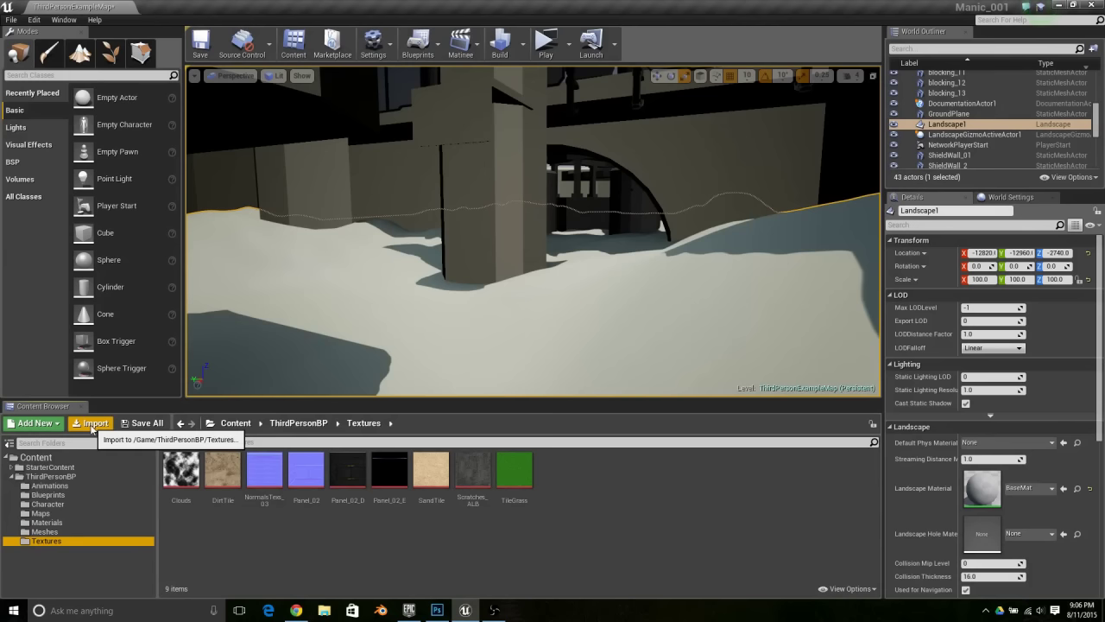
{"action": "mouse_move", "coordinate": [218, 473]}
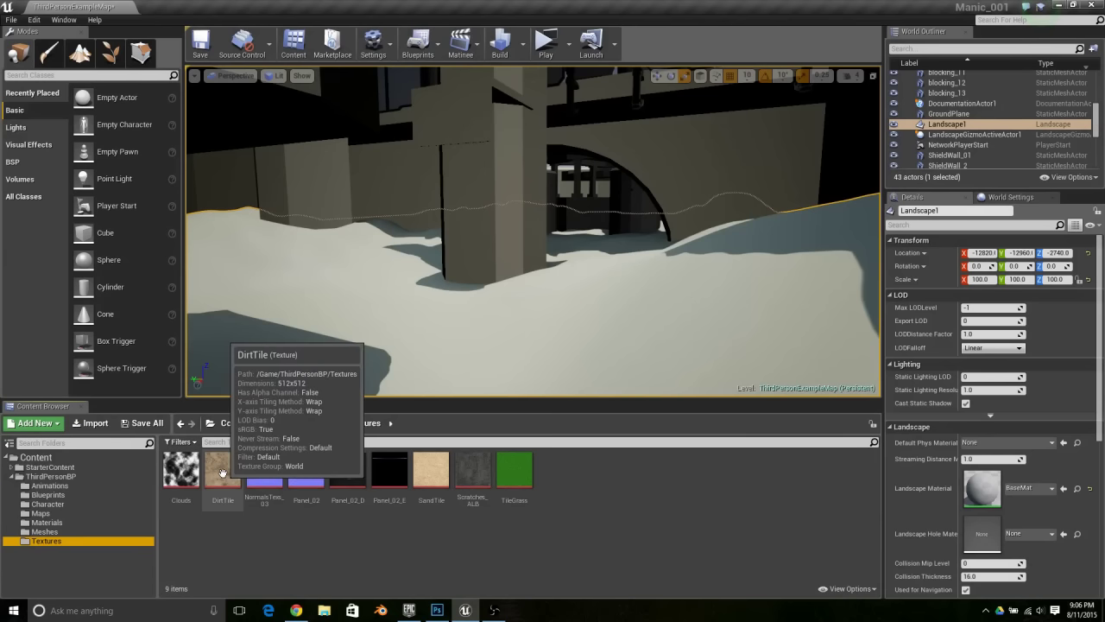
{"action": "mouse_move", "coordinate": [180, 467]}
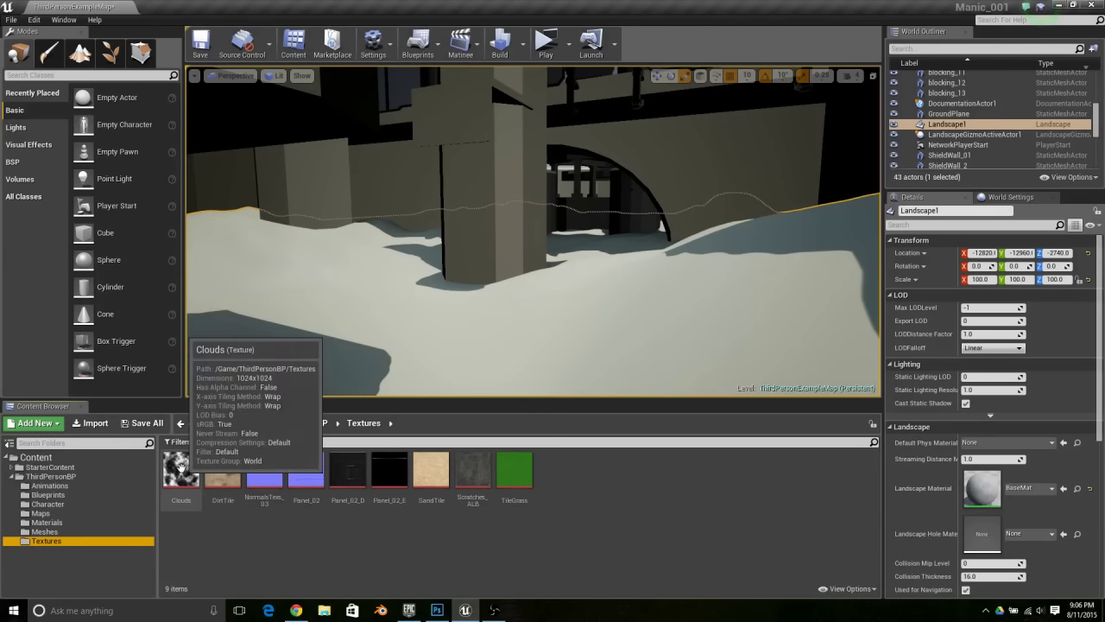
{"action": "left_click", "coordinate": [74, 522]}
{"action": "right_click", "coordinate": [427, 480]}
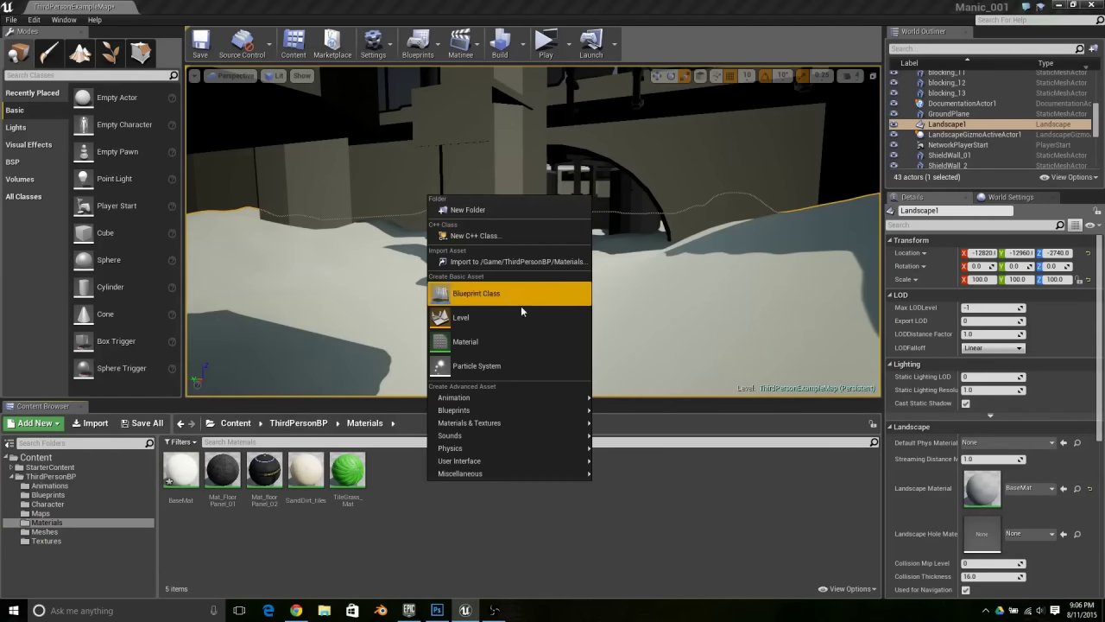
{"action": "left_click", "coordinate": [516, 341]}
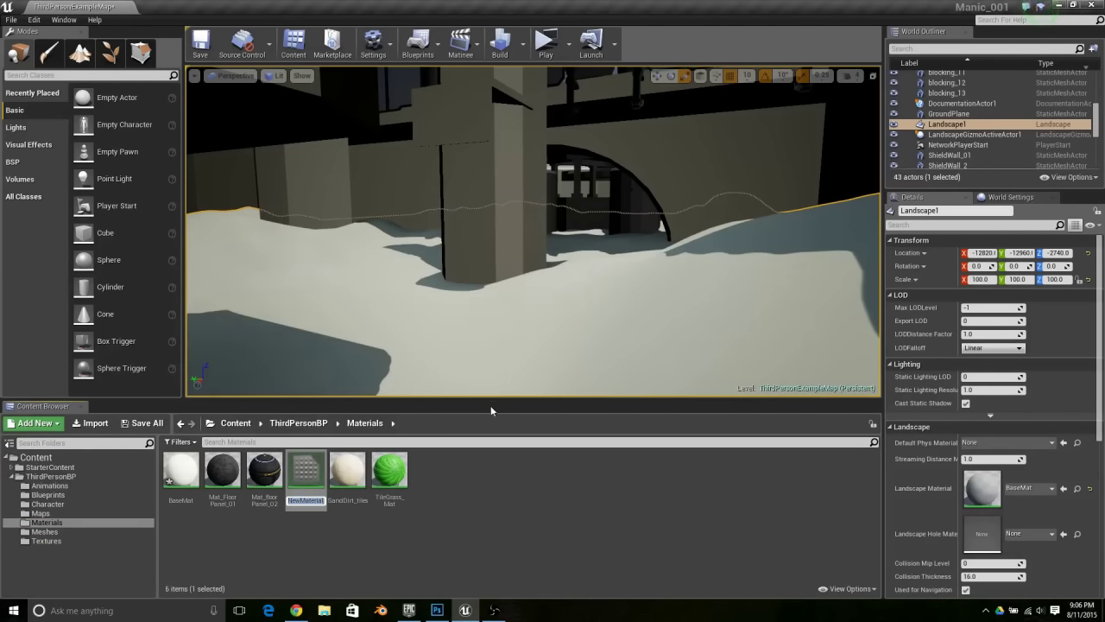
{"action": "type", "text": "Terrain1"}
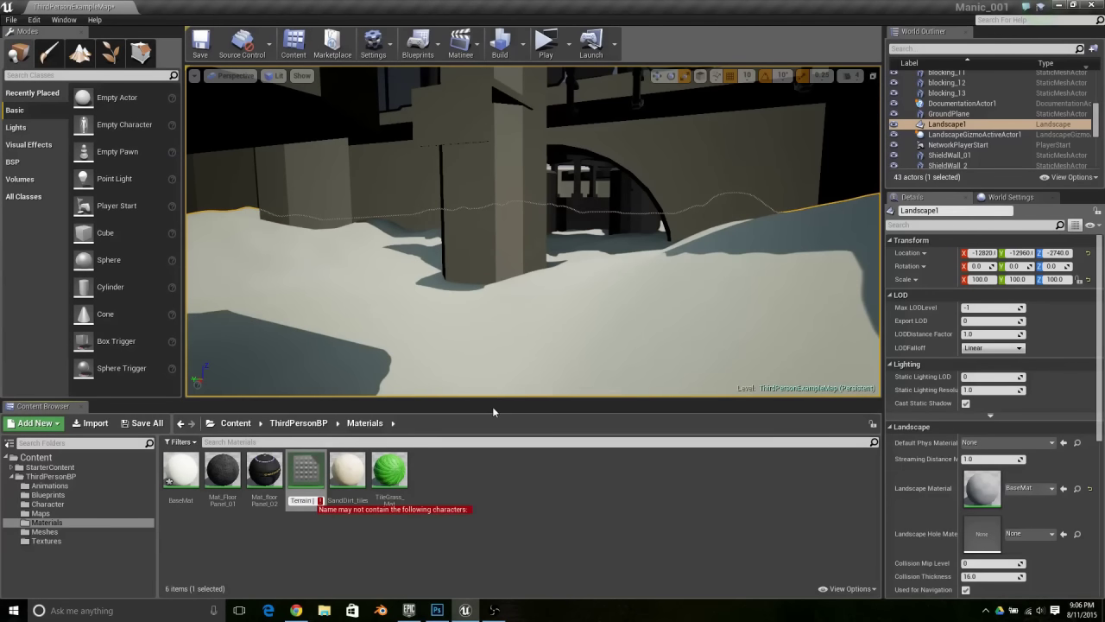
{"action": "type", "text": "iles"}
{"action": "key", "text": "Return"}
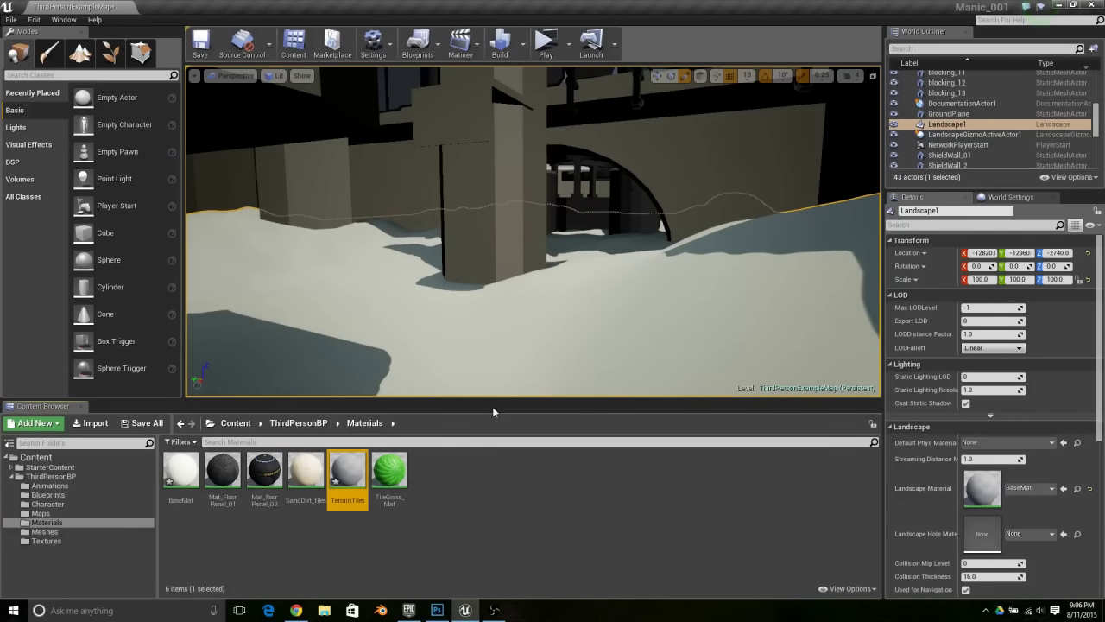
Open TerrainTiles and drag the DirtTile, SandTile and Clouds textures into its graph.
{"action": "double_click", "coordinate": [347, 473]}
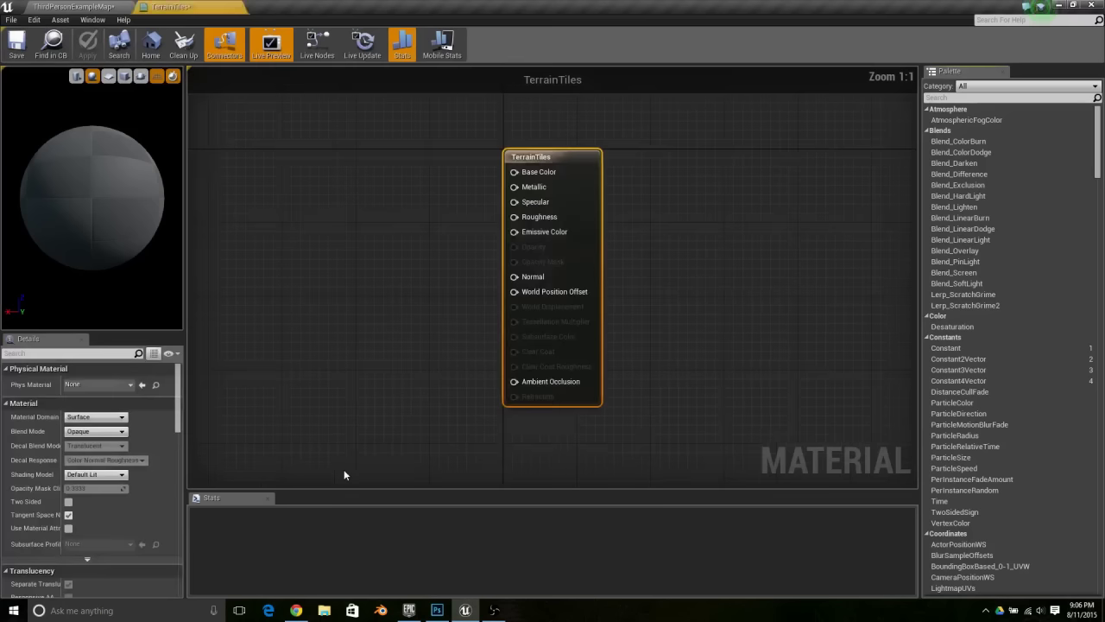
{"action": "left_click_drag", "start_coordinate": [532, 158], "coordinate": [697, 177]}
{"action": "left_click_drag", "start_coordinate": [172, 7], "coordinate": [245, 97]}
{"action": "left_click", "coordinate": [89, 542]}
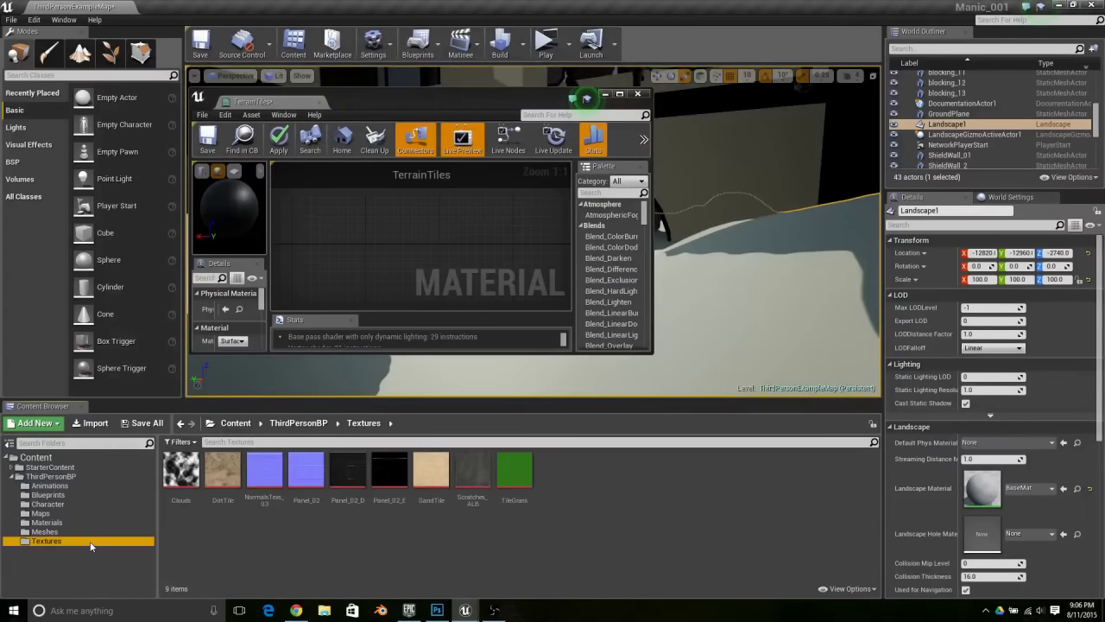
{"action": "left_click_drag", "start_coordinate": [213, 467], "coordinate": [365, 216]}
{"action": "left_click_drag", "start_coordinate": [431, 471], "coordinate": [478, 230]}
{"action": "left_click_drag", "start_coordinate": [181, 471], "coordinate": [314, 234]}
Maximize the material editor and stack the SandTile, DirtTile and Clouds samples beside the output.
{"action": "left_click", "coordinate": [619, 93]}
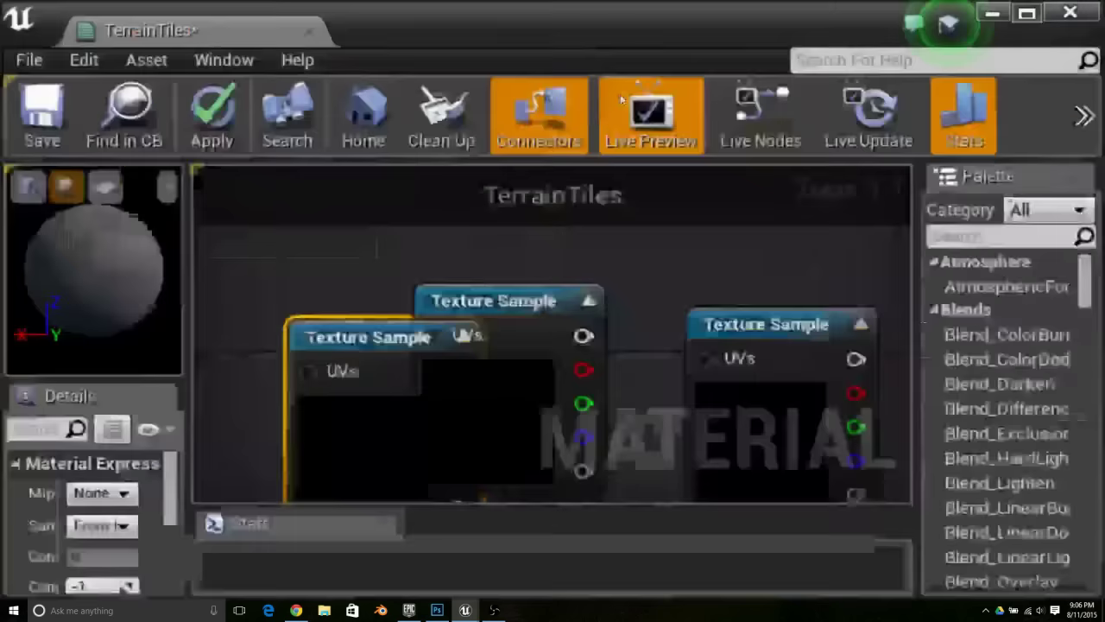
{"action": "left_click_drag", "start_coordinate": [259, 142], "coordinate": [380, 351]}
{"action": "left_click_drag", "start_coordinate": [327, 127], "coordinate": [394, 250]}
{"action": "left_click_drag", "start_coordinate": [428, 135], "coordinate": [382, 152]}
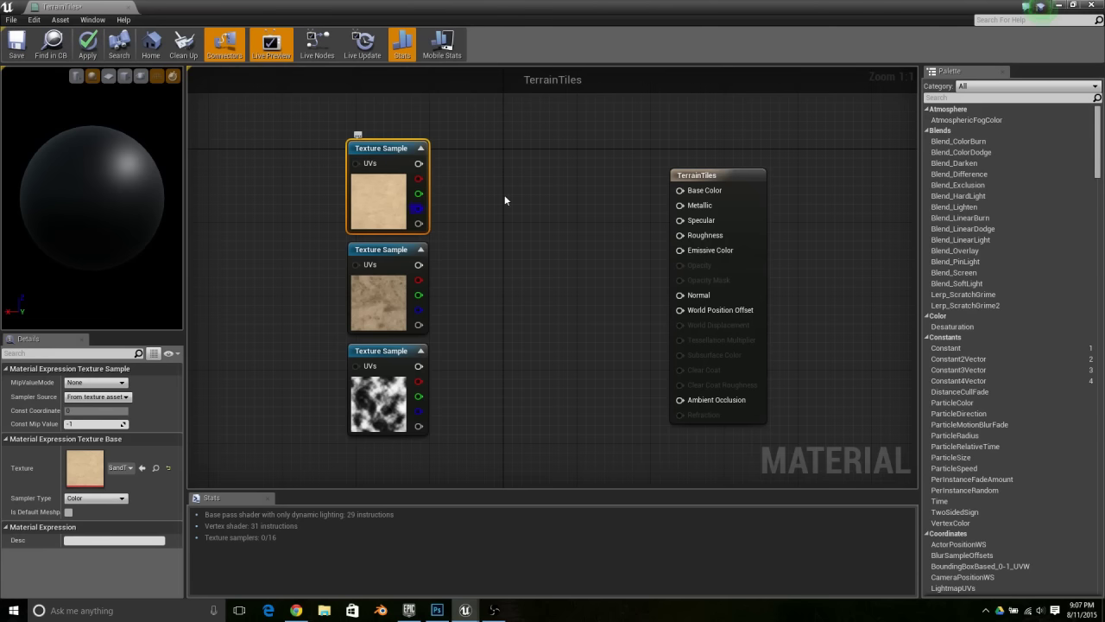
{"action": "right_click", "coordinate": [535, 246]}
Add a Lerp blending sand (A) and dirt (B) by the clouds red channel into Base Color, then apply.
{"action": "type", "text": "lin"}
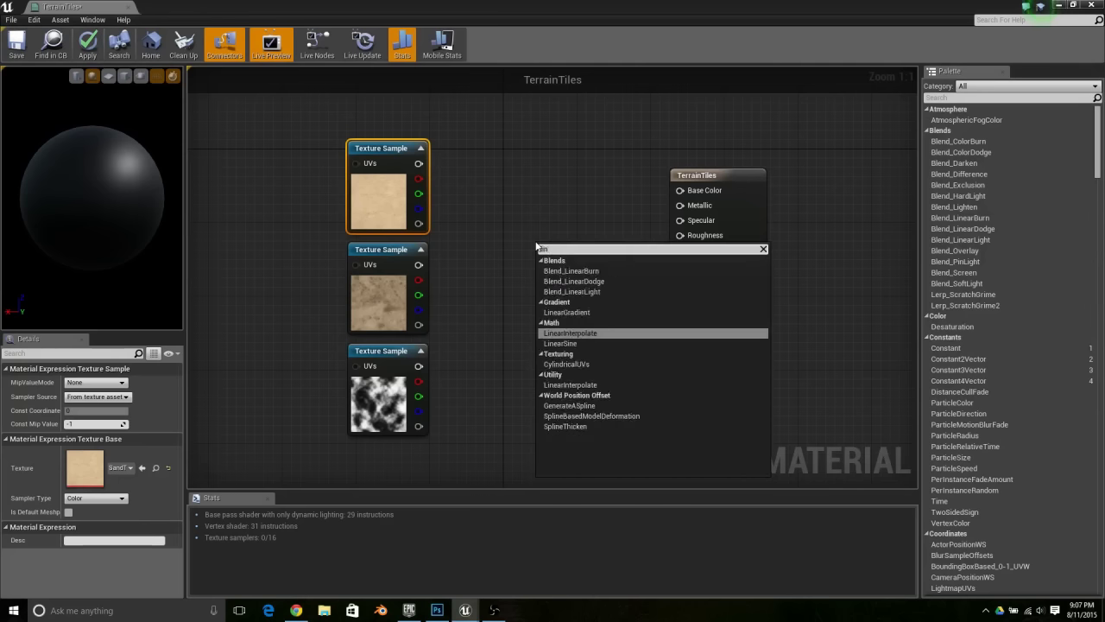
{"action": "left_click", "coordinate": [605, 332]}
{"action": "left_click_drag", "start_coordinate": [418, 163], "coordinate": [542, 268]}
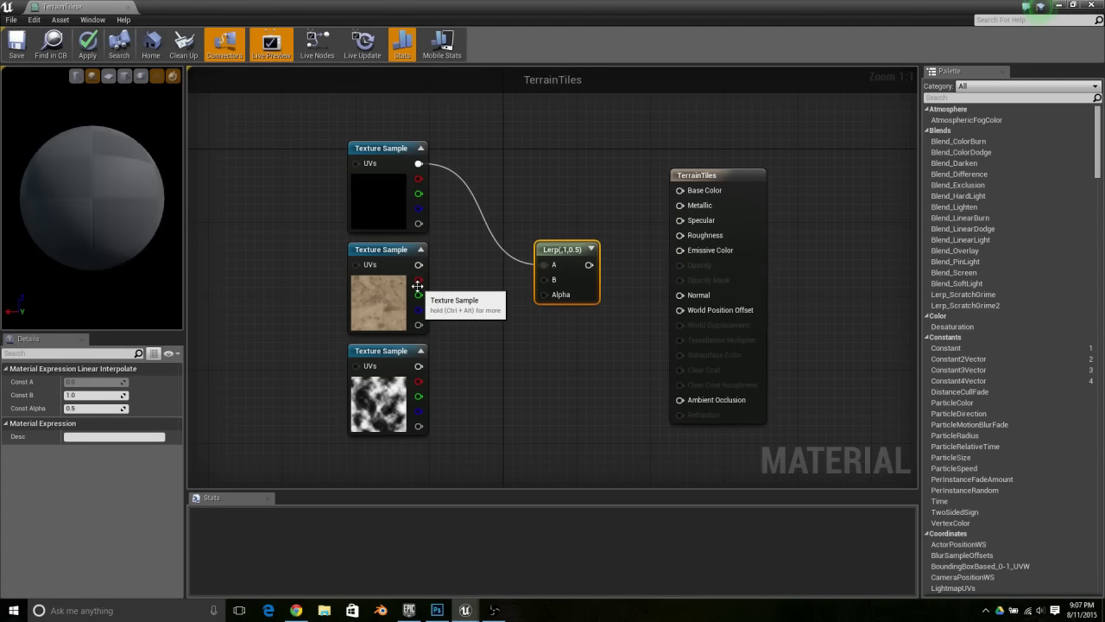
{"action": "left_click_drag", "start_coordinate": [418, 265], "coordinate": [542, 279]}
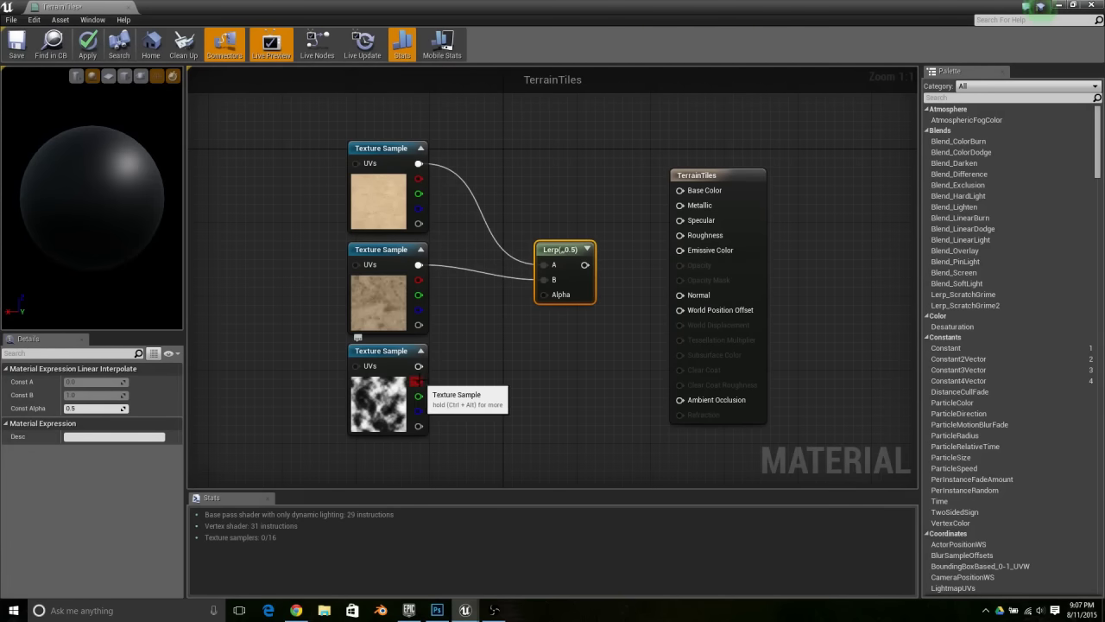
{"action": "left_click_drag", "start_coordinate": [418, 381], "coordinate": [543, 295]}
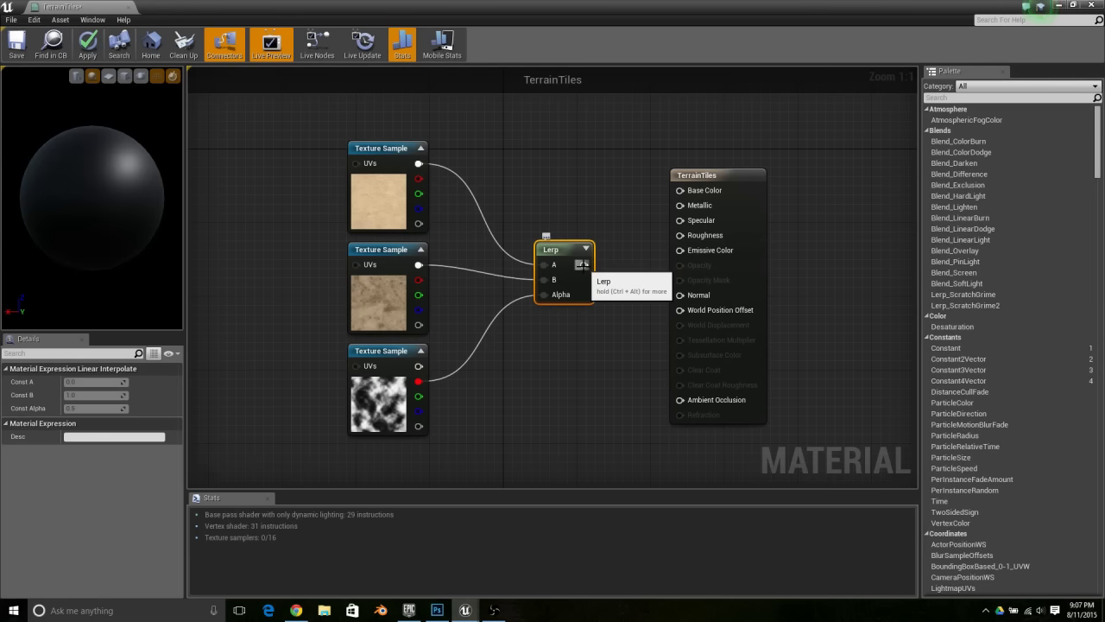
{"action": "left_click_drag", "start_coordinate": [583, 264], "coordinate": [681, 192]}
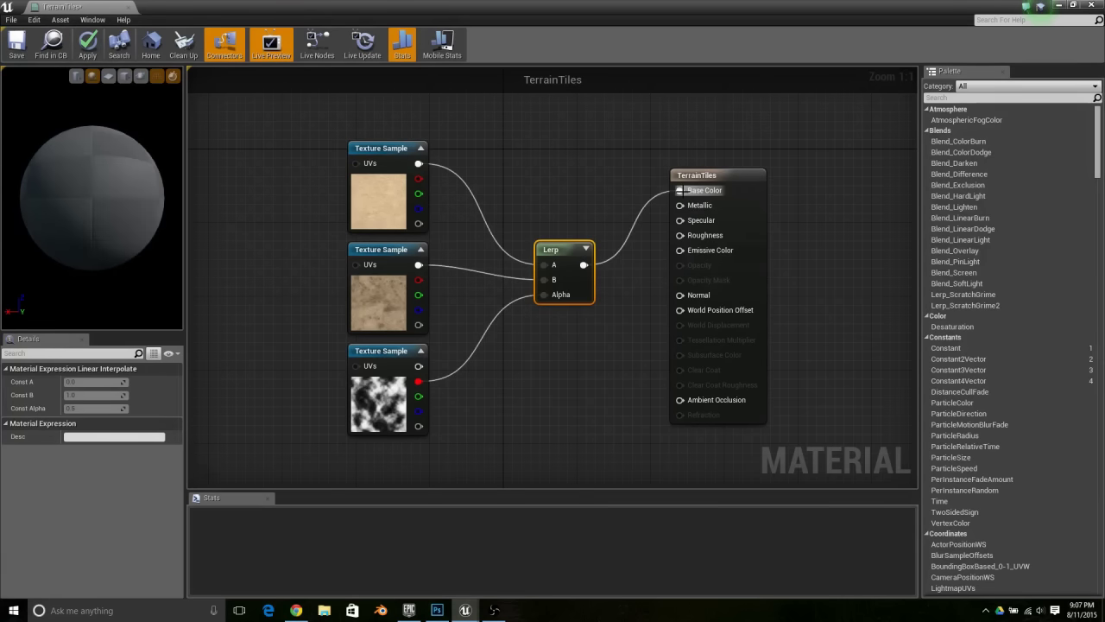
{"action": "left_click", "coordinate": [87, 47]}
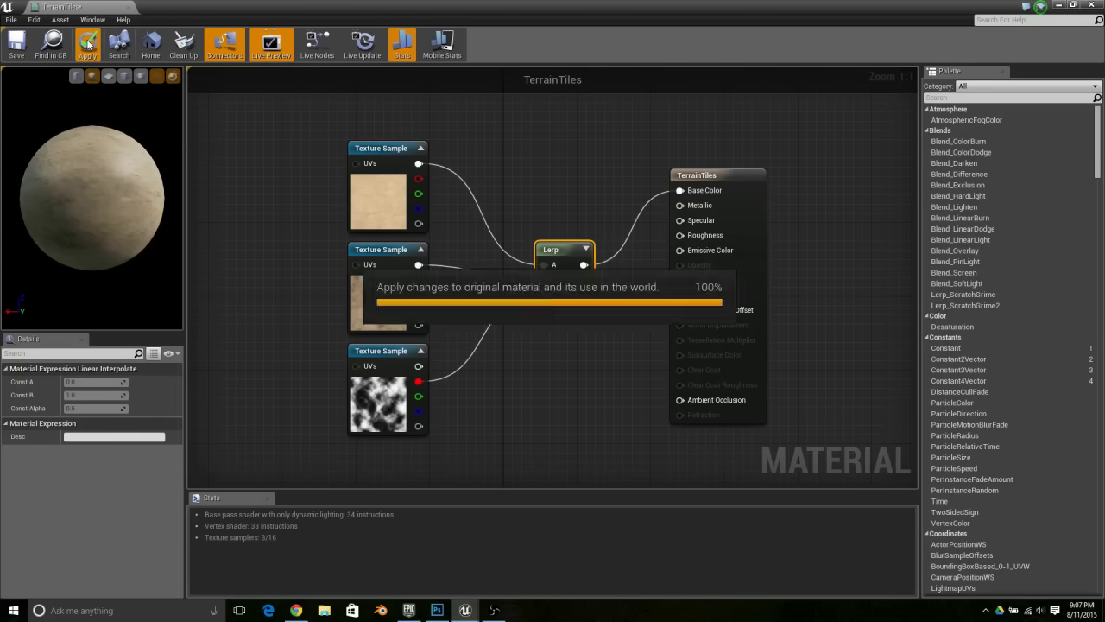
Restore the material editor to a floating window, reposition it and enlarge it.
{"action": "double_click", "coordinate": [243, 7]}
{"action": "left_click_drag", "start_coordinate": [597, 124], "coordinate": [874, 262]}
{"action": "right_click_drag", "start_coordinate": [518, 259], "coordinate": [481, 252]}
{"action": "left_click_drag", "start_coordinate": [602, 255], "coordinate": [397, 52]}
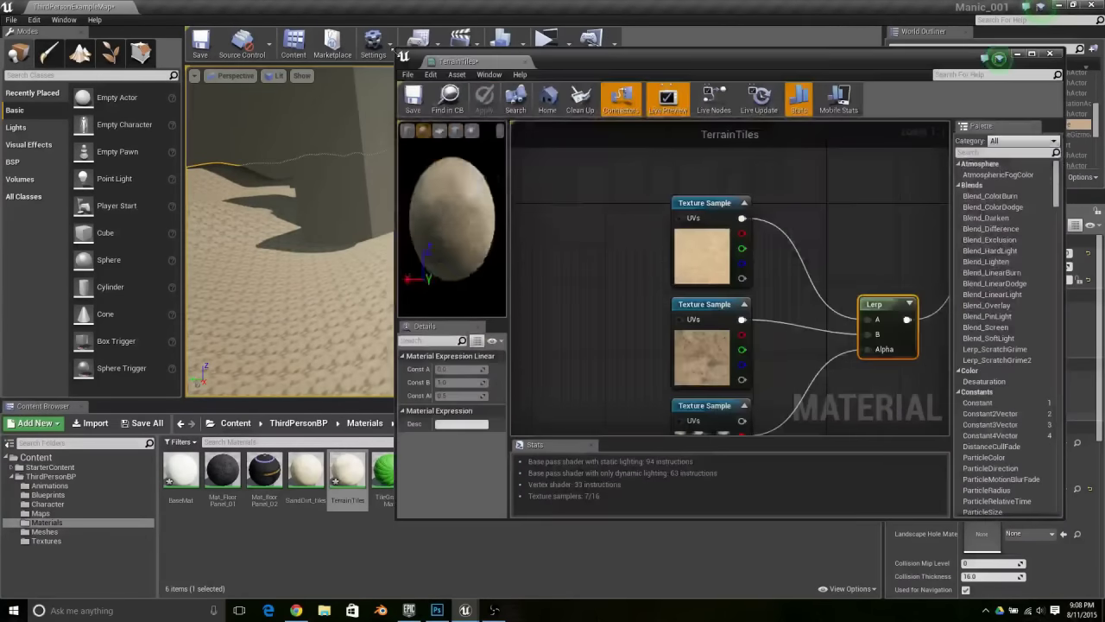
Add a TextureCoordinate node and two duplicates, placing them beside the texture samples.
{"action": "right_click", "coordinate": [545, 223]}
{"action": "type", "text": "text"}
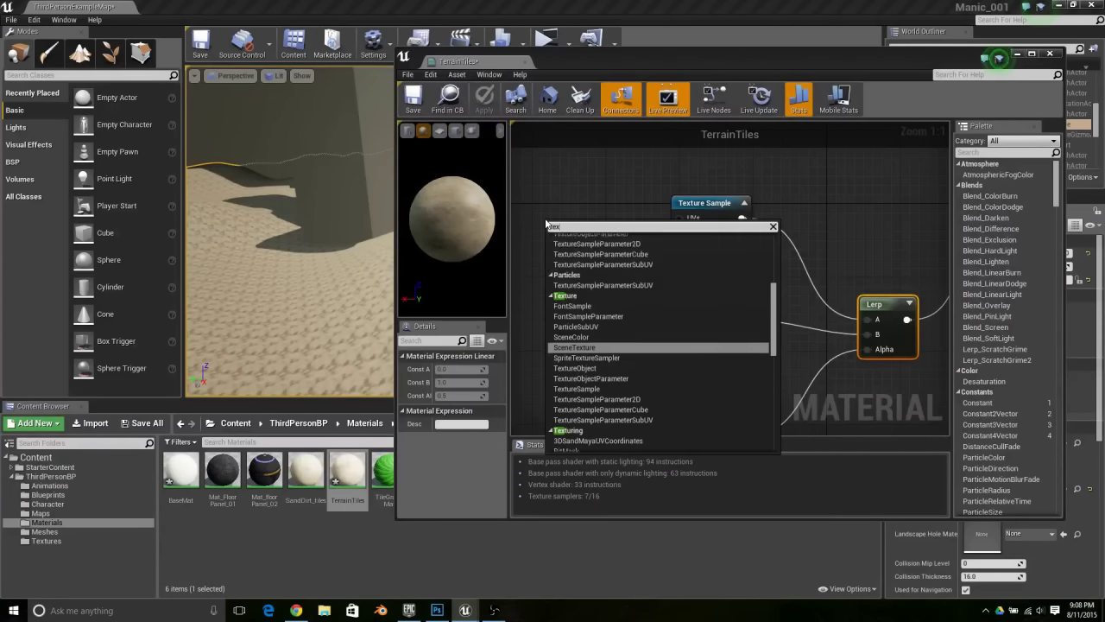
{"action": "type", "text": "ure"}
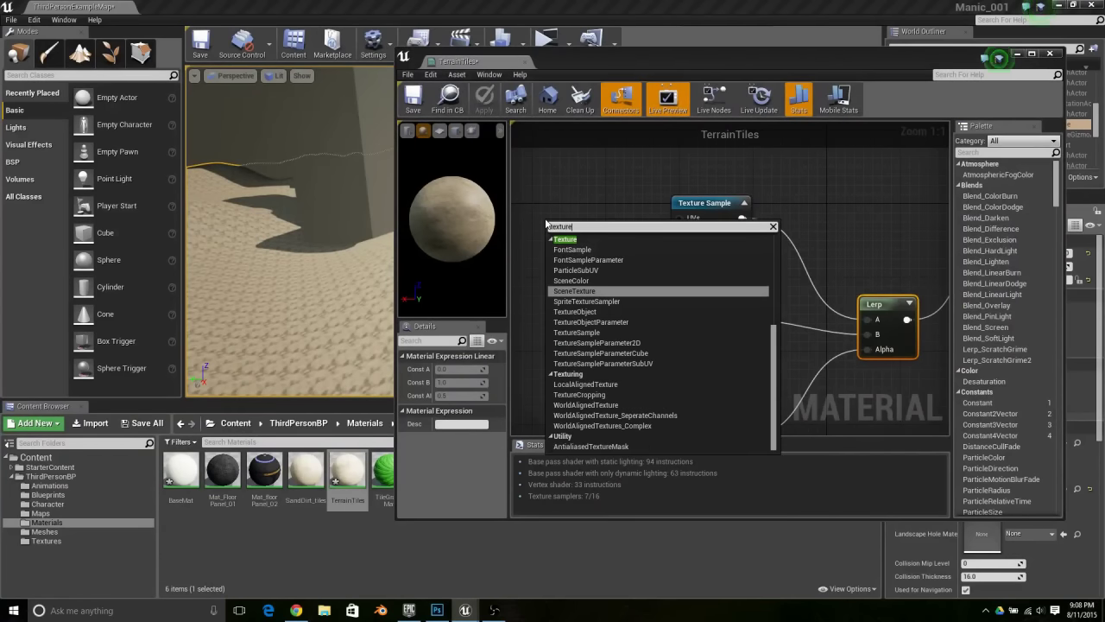
{"action": "type", "text": "coo"}
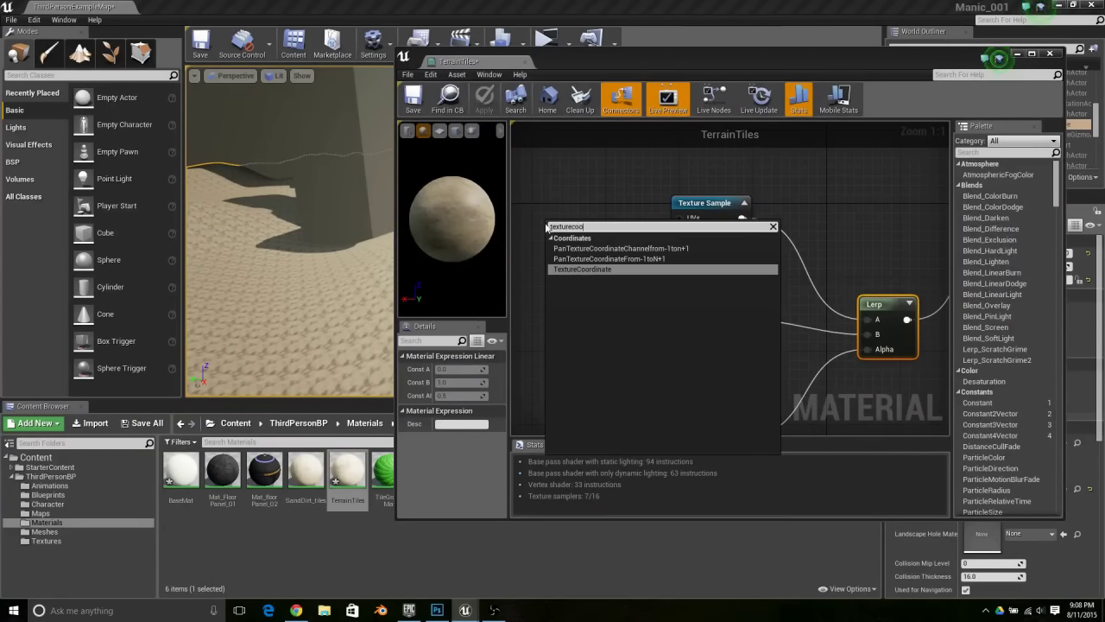
{"action": "key", "text": "Return"}
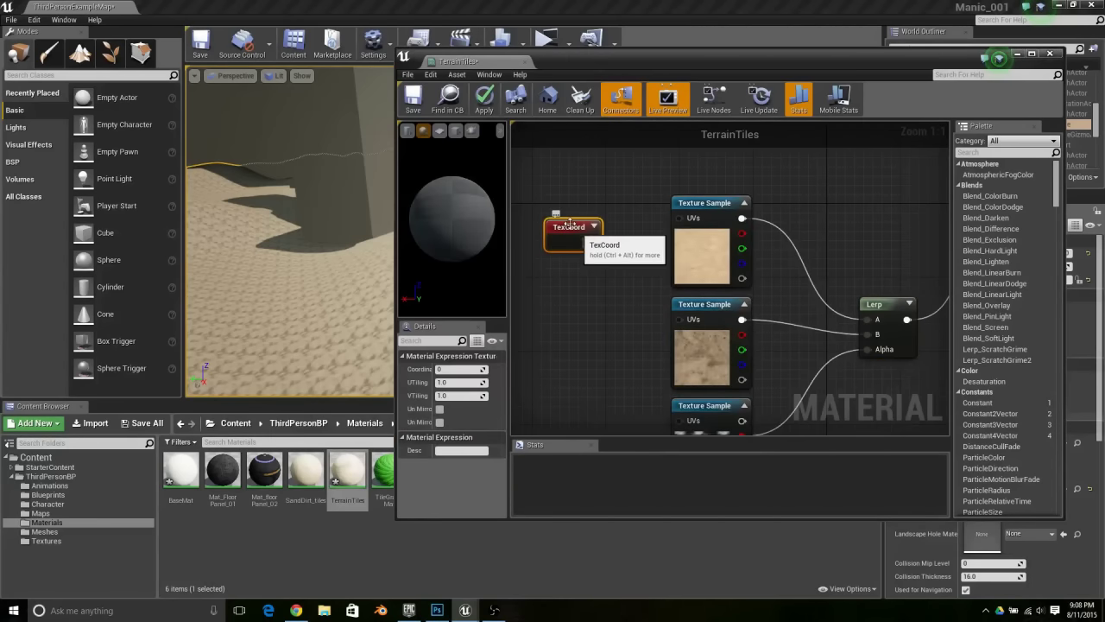
{"action": "key", "text": "ctrl+w"}
{"action": "key", "text": "ctrl+w"}
{"action": "left_click_drag", "start_coordinate": [615, 268], "coordinate": [589, 413]}
{"action": "left_click_drag", "start_coordinate": [595, 239], "coordinate": [568, 332]}
Wire TexCoord nodes into the sand and dirt texture samples' UVs pins.
{"action": "left_click_drag", "start_coordinate": [592, 232], "coordinate": [680, 207]}
{"action": "left_click_drag", "start_coordinate": [588, 337], "coordinate": [680, 309]}
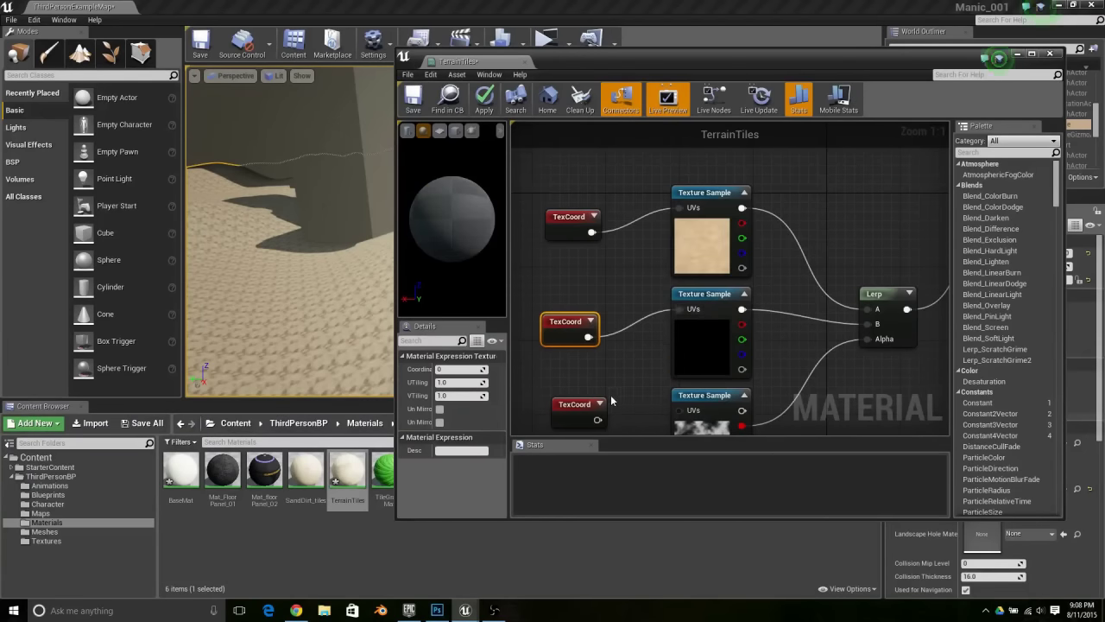
{"action": "left_click_drag", "start_coordinate": [597, 420], "coordinate": [680, 378]}
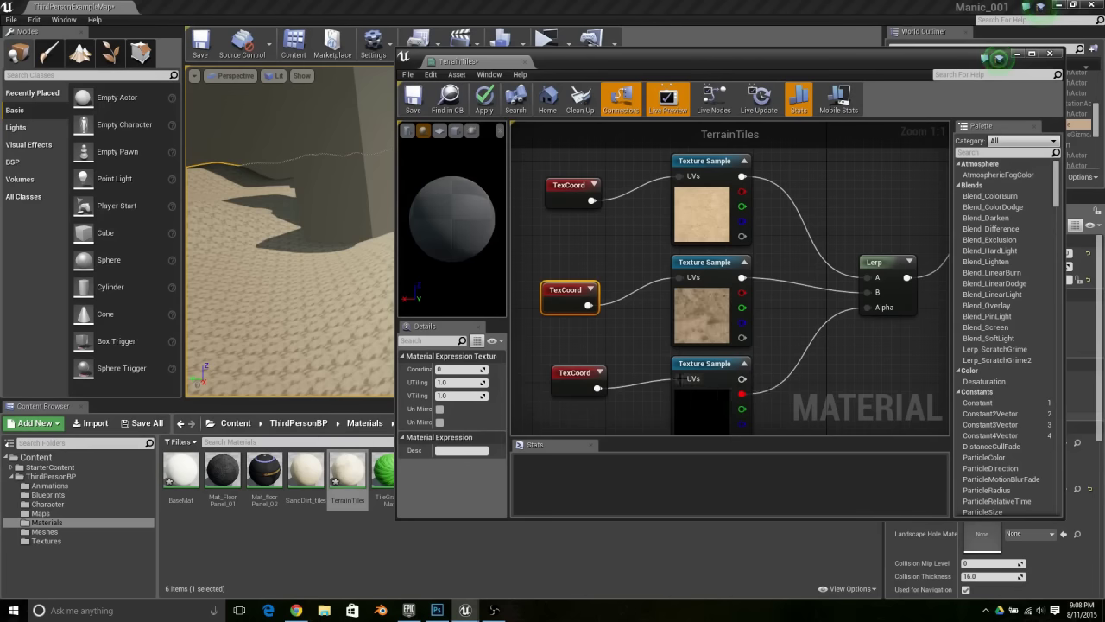
Set the clouds mask TexCoord tiling to 0.05 and the dirt TexCoord tiling to 0.1.
{"action": "left_click", "coordinate": [576, 377]}
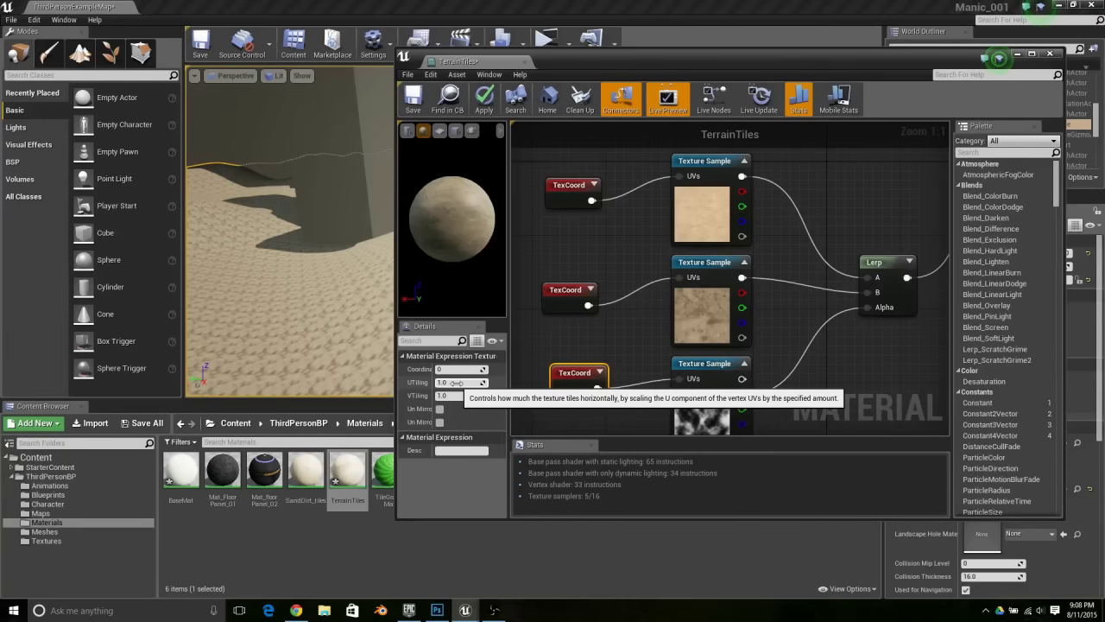
{"action": "left_click", "coordinate": [456, 382]}
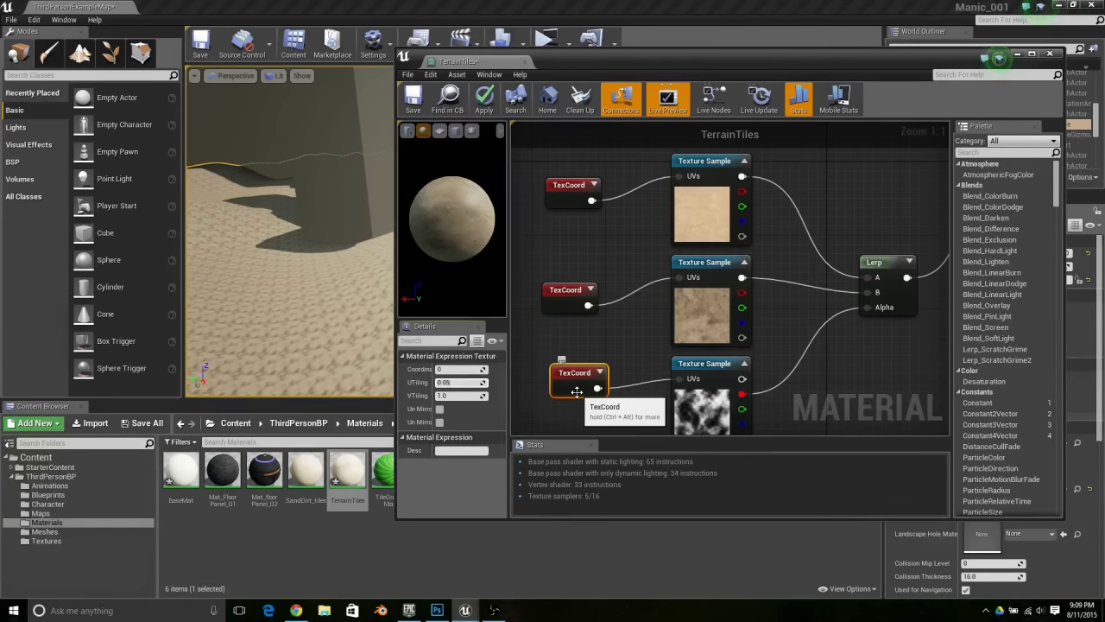
{"action": "key", "text": "Tab"}
{"action": "type", "text": "0"}
{"action": "key", "text": "Return"}
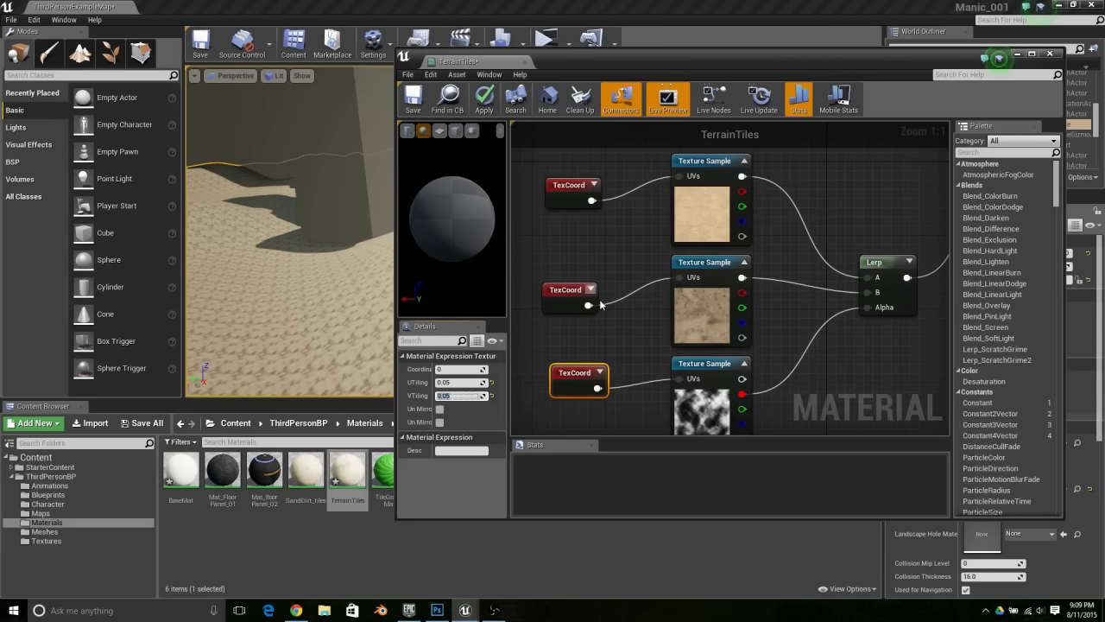
{"action": "left_click", "coordinate": [569, 294]}
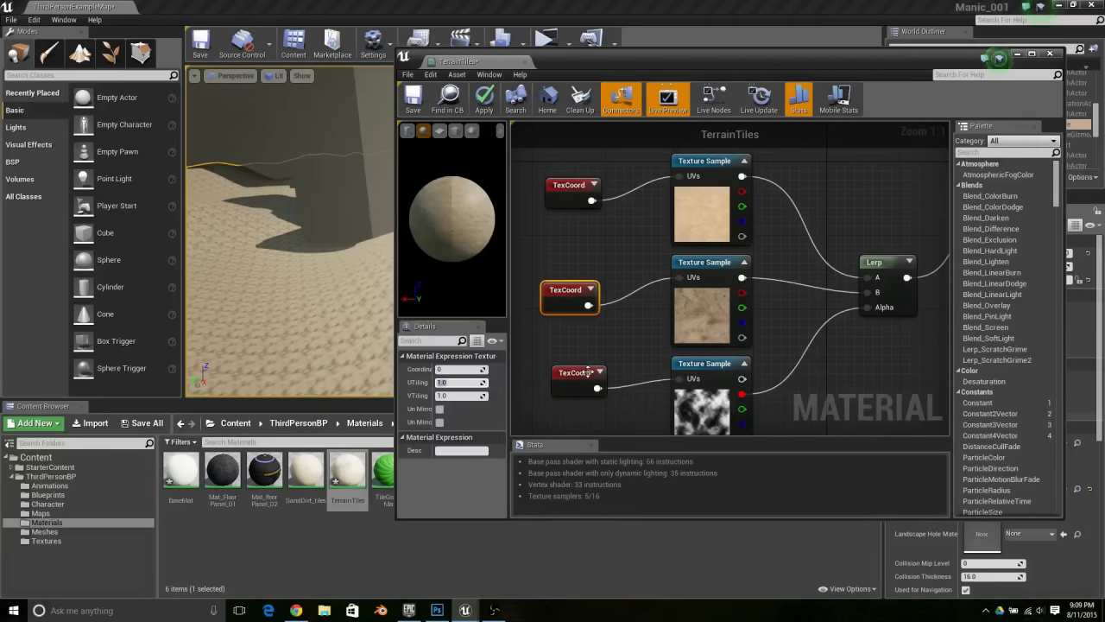
{"action": "type", "text": "0.1"}
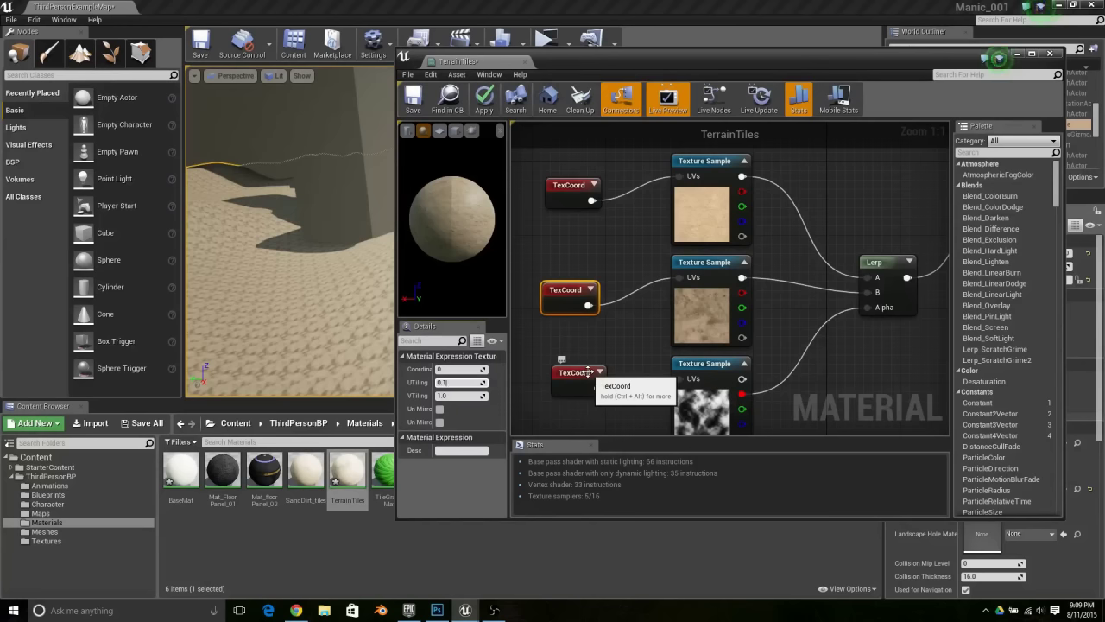
{"action": "key", "text": "Tab"}
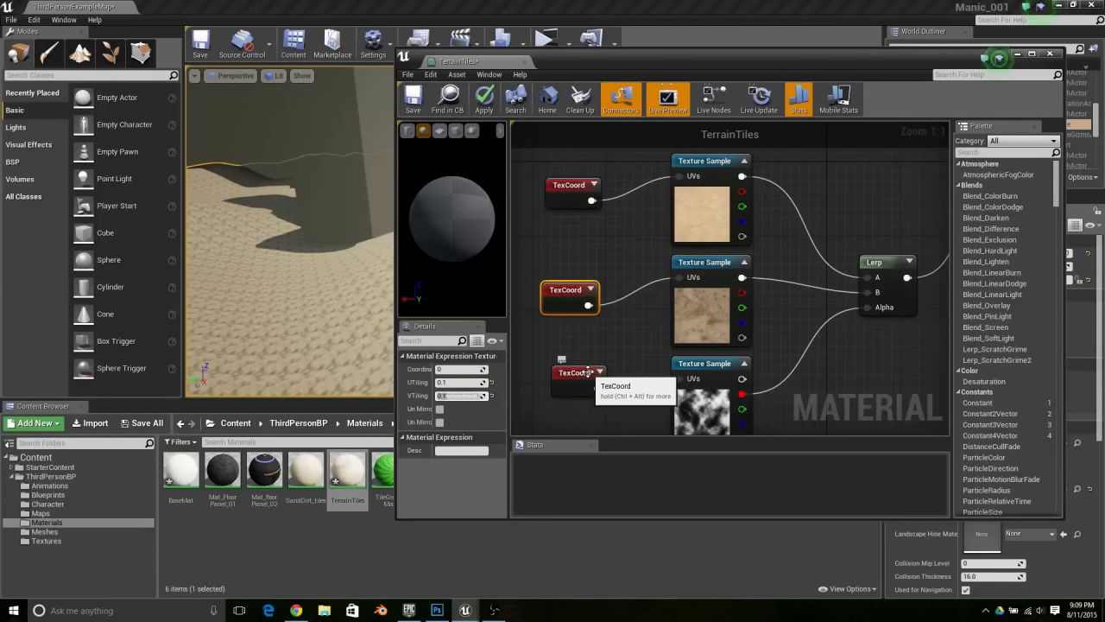
Set the sand TexCoord U and V tiling to 0.15, apply the material, and minimize the editor.
{"action": "left_click", "coordinate": [574, 189]}
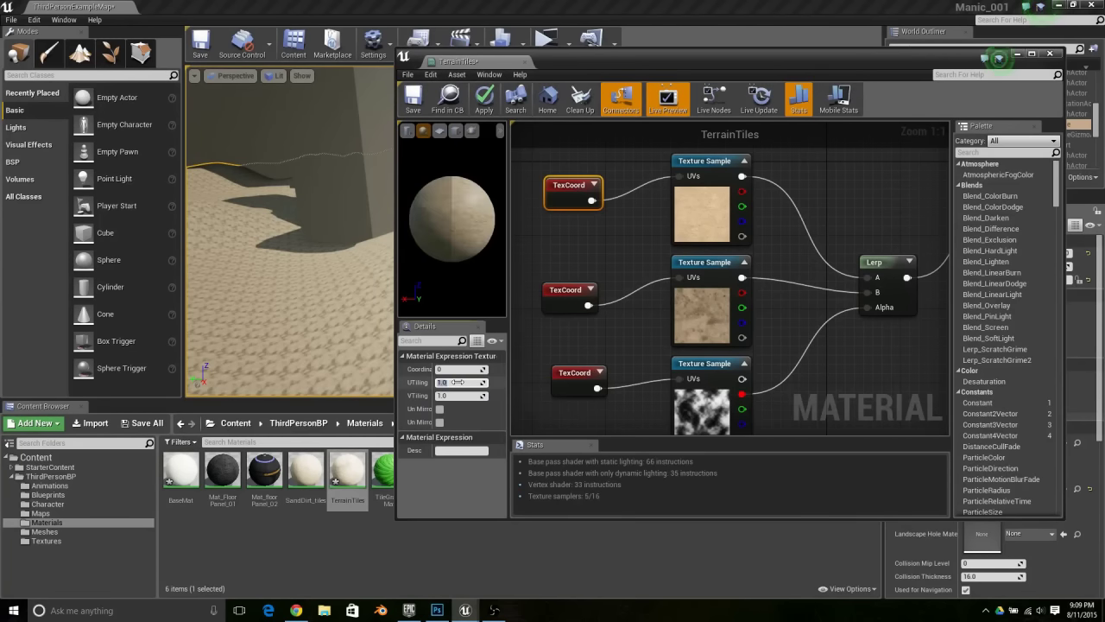
{"action": "type", "text": "0.15"}
{"action": "key", "text": "Tab"}
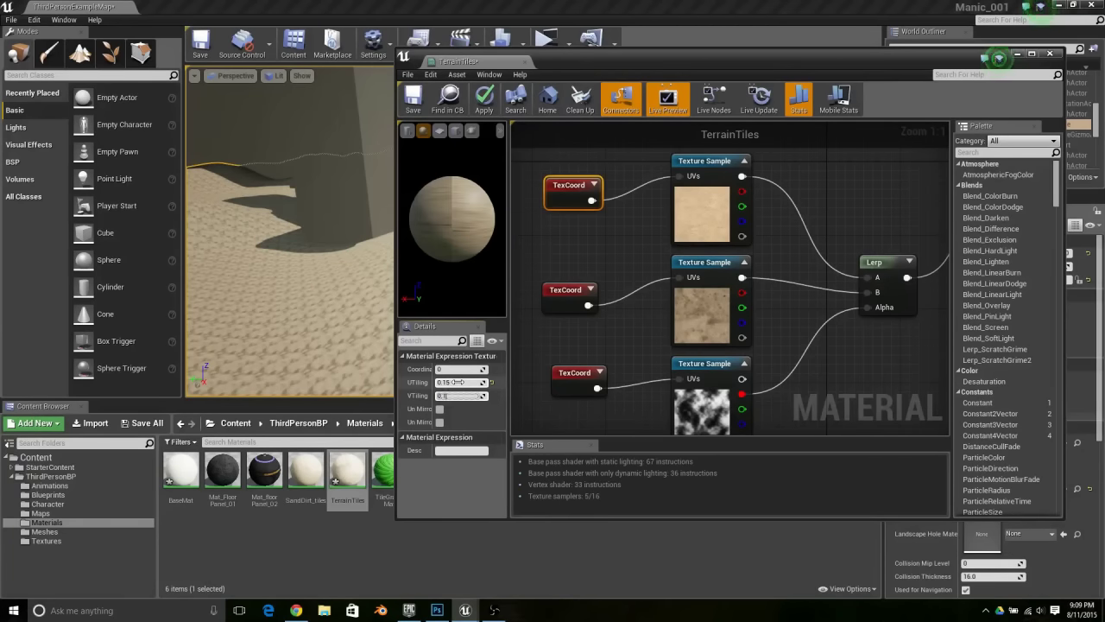
{"action": "type", "text": "0.15"}
{"action": "key", "text": "Return"}
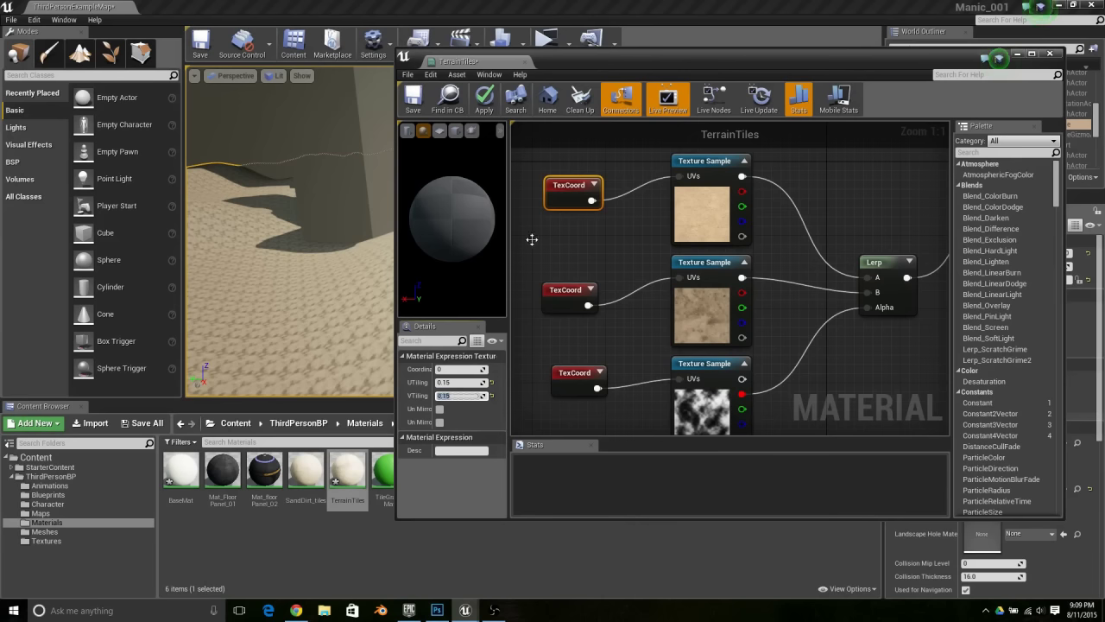
{"action": "left_click", "coordinate": [490, 102]}
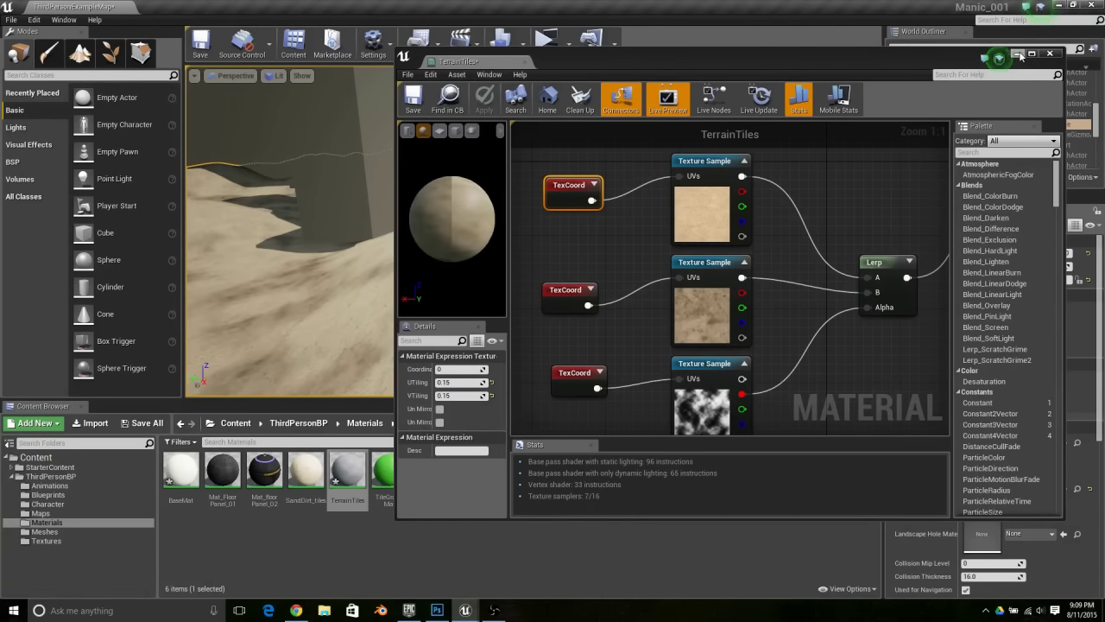
{"action": "left_click", "coordinate": [1018, 54]}
Fly the viewport camera to an overview of Landscape1 showing its sand and dark dirt patches.
{"action": "right_click_drag", "start_coordinate": [442, 269], "coordinate": [442, 270]}
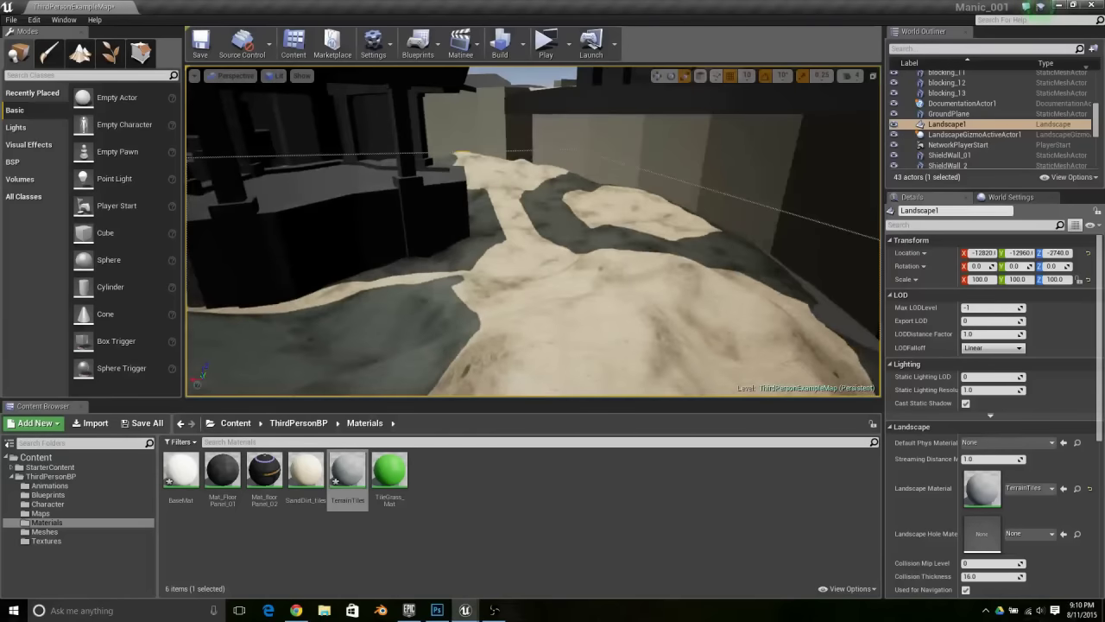